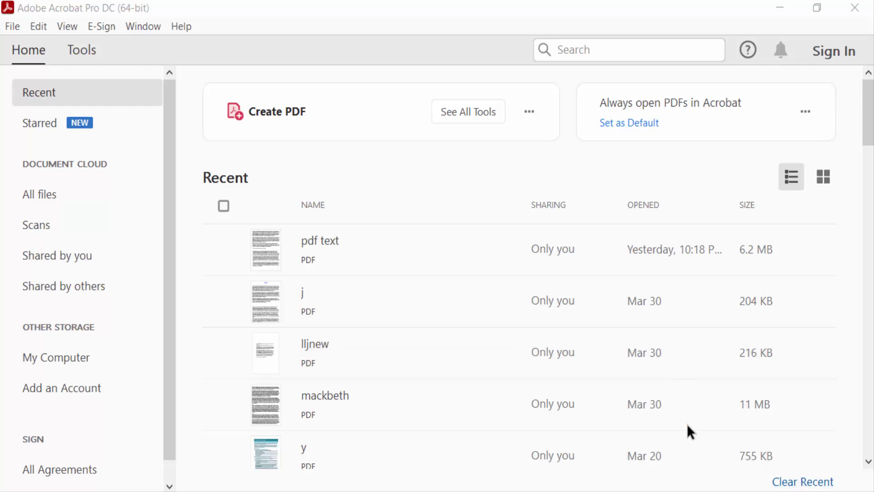
- Create a new blank one-page PDF via File > Create and show the Tools collection
{"action": "left_click", "coordinate": [14, 26]}
{"action": "mouse_move", "coordinate": [100, 105]}
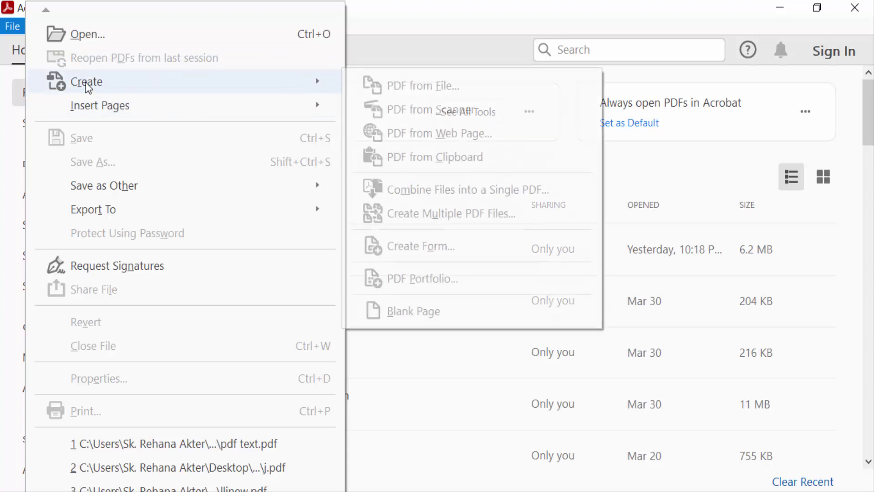
{"action": "mouse_move", "coordinate": [86, 81]}
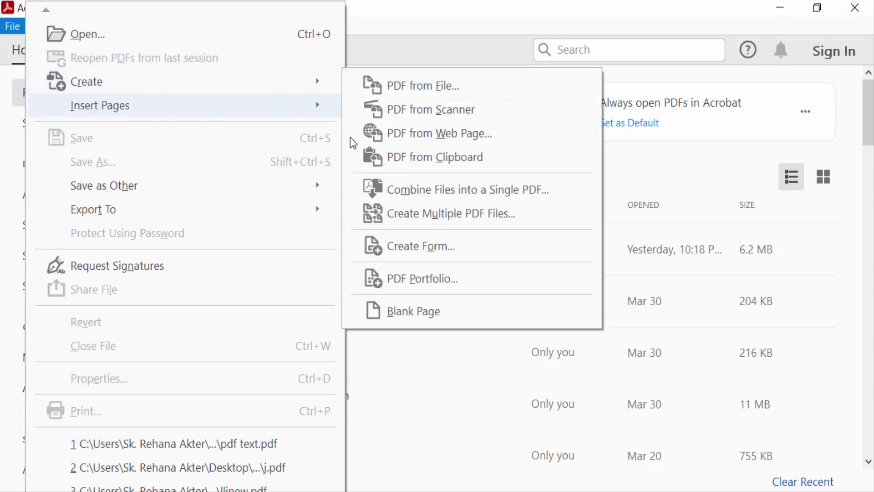
{"action": "left_click", "coordinate": [377, 313]}
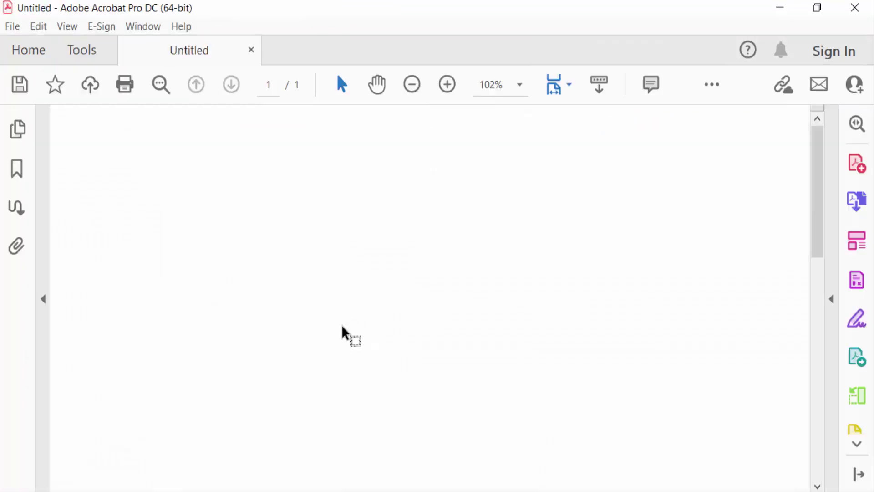
{"action": "left_click", "coordinate": [81, 53]}
{"action": "scroll", "coordinate": [343, 321], "scroll_direction": "down", "scroll_amount": 1}
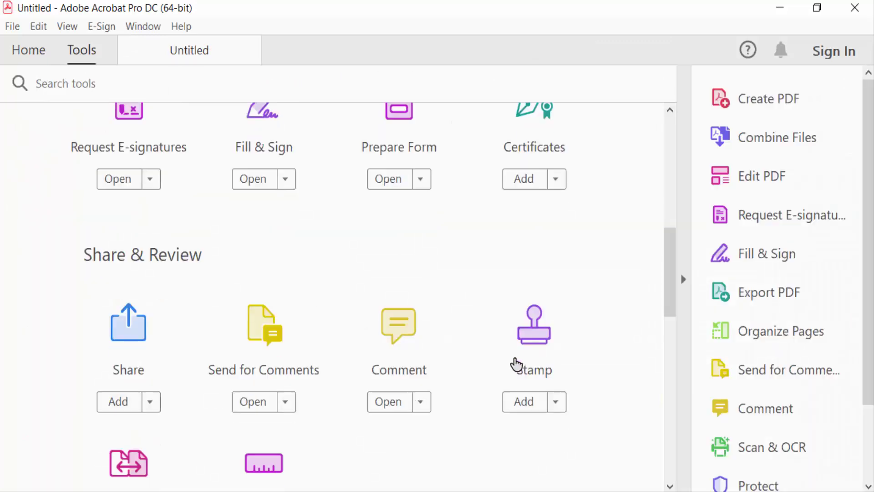
- Start commenting and sketch five red freehand pencil strokes across the page
{"action": "left_click", "coordinate": [405, 345]}
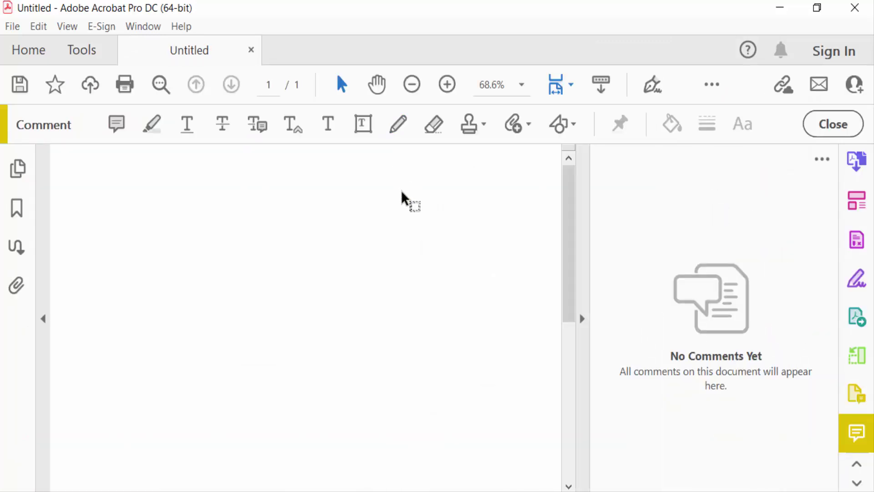
{"action": "left_click", "coordinate": [400, 127]}
{"action": "mouse_move", "coordinate": [192, 271]}
{"action": "left_mouse_down"}
{"action": "mouse_move", "coordinate": [299, 272]}
{"action": "mouse_move", "coordinate": [478, 240]}
{"action": "left_mouse_up"}
{"action": "left_click_drag", "start_coordinate": [184, 338], "coordinate": [467, 320]}
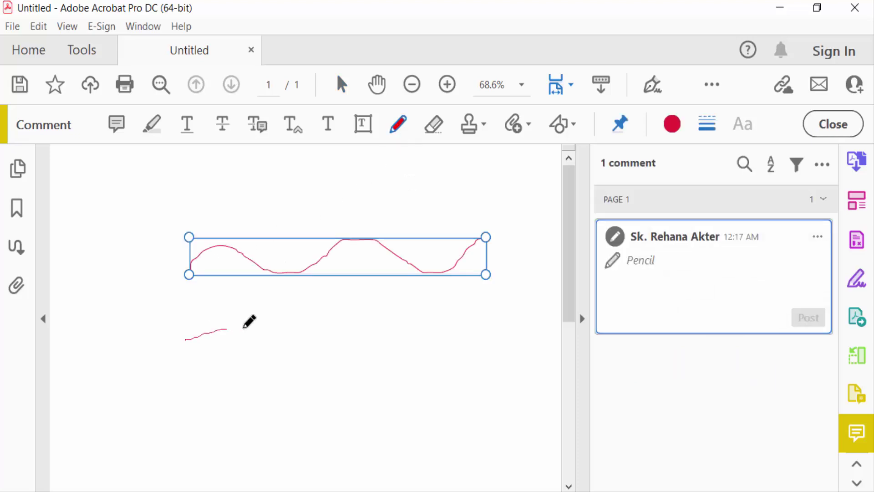
{"action": "left_click_drag", "start_coordinate": [231, 371], "coordinate": [478, 362]}
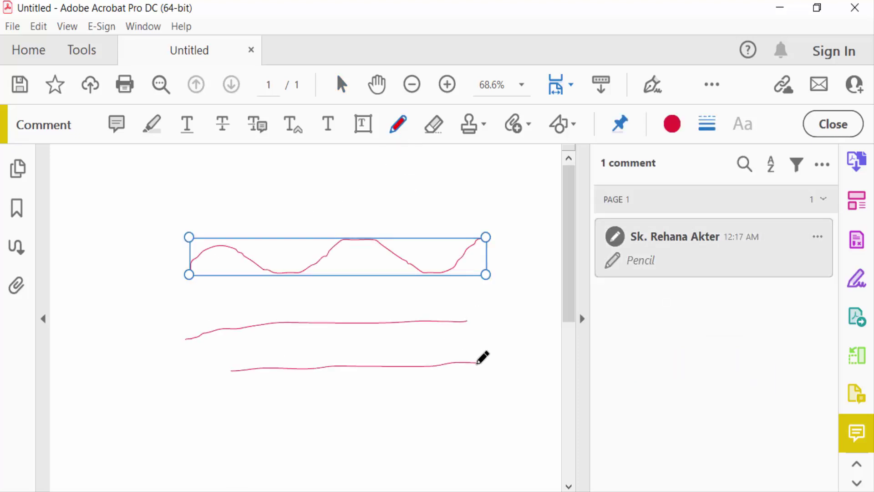
{"action": "left_click_drag", "start_coordinate": [205, 210], "coordinate": [418, 193]}
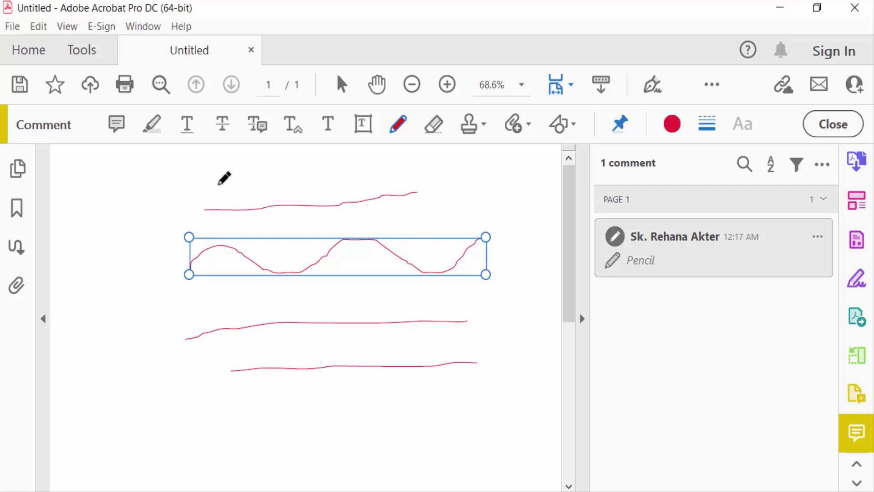
{"action": "left_click_drag", "start_coordinate": [215, 181], "coordinate": [398, 167]}
- Glance at the colour options, then delete the pencil drawing so the page is blank again
{"action": "left_click", "coordinate": [670, 126]}
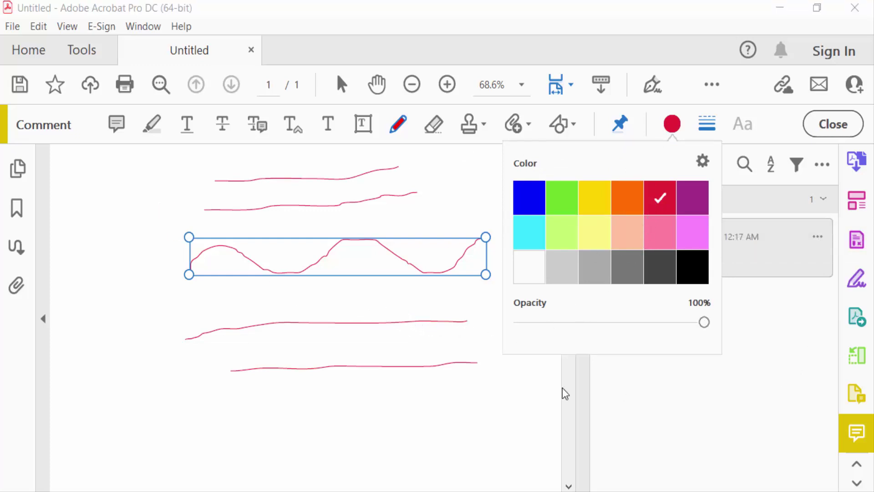
{"action": "left_click", "coordinate": [811, 381]}
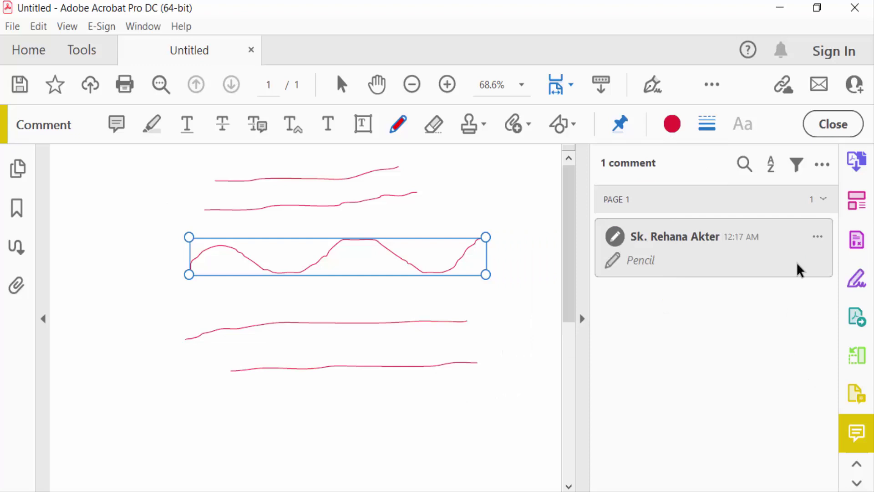
{"action": "left_click", "coordinate": [819, 239]}
{"action": "left_click", "coordinate": [778, 303]}
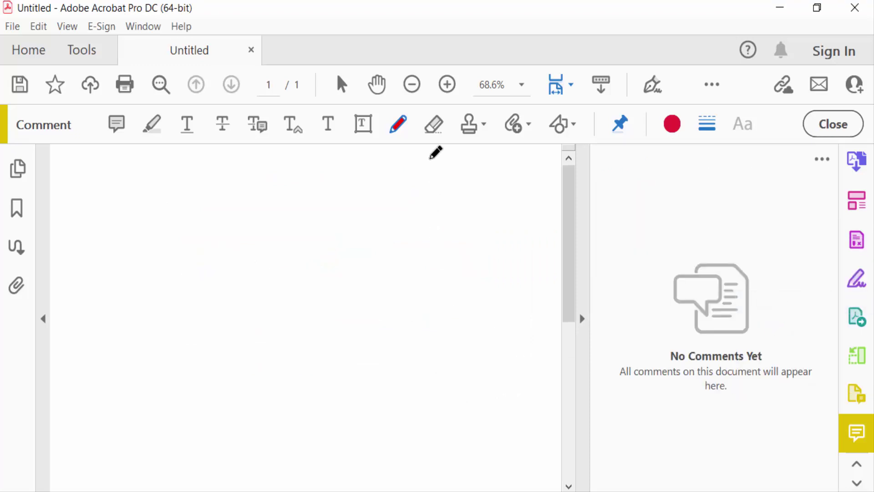
- Draw a straight line across the upper page with the Line tool and colour it red
{"action": "left_click", "coordinate": [572, 129]}
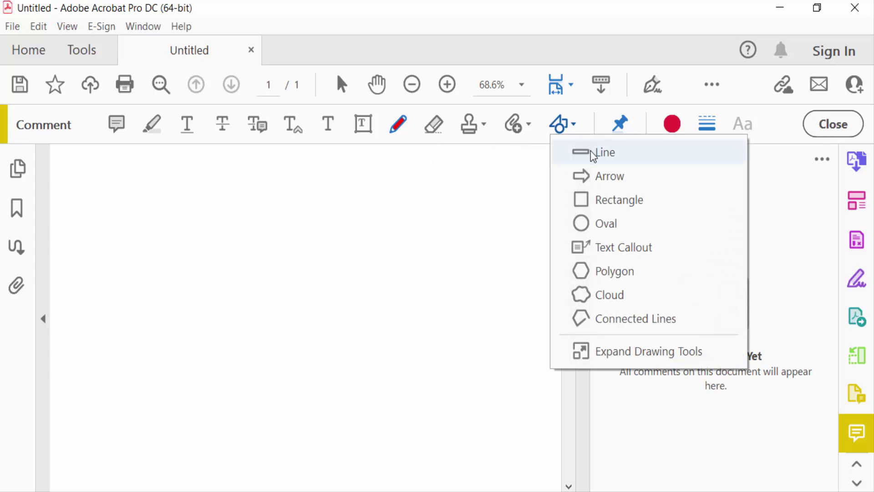
{"action": "left_click", "coordinate": [593, 153]}
{"action": "left_click_drag", "start_coordinate": [210, 260], "coordinate": [481, 258]}
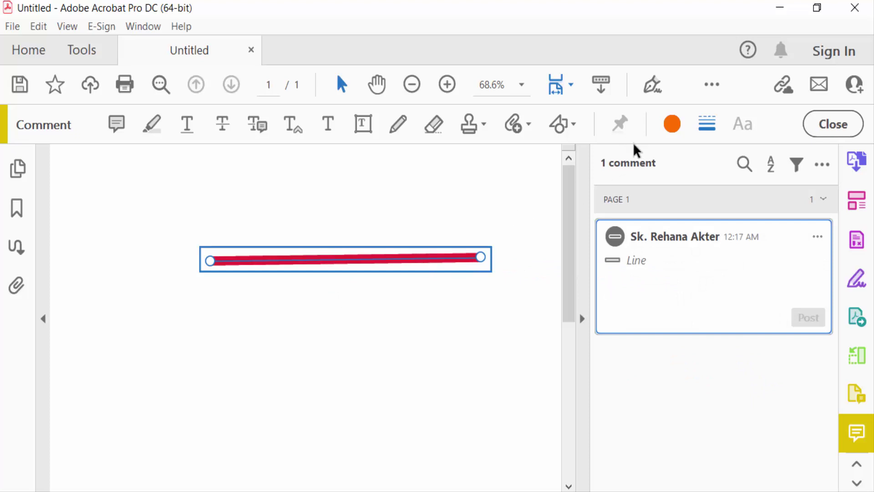
{"action": "left_click", "coordinate": [675, 130]}
{"action": "left_click", "coordinate": [662, 211]}
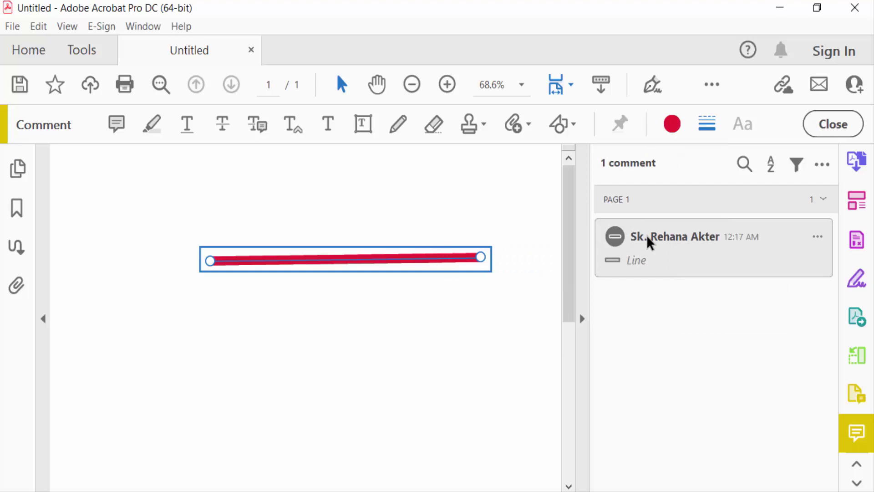
- In Line Properties give the line a diamond start and, after trying dashed patterns, a dotted style
{"action": "right_click", "coordinate": [649, 243]}
{"action": "left_click", "coordinate": [695, 349]}
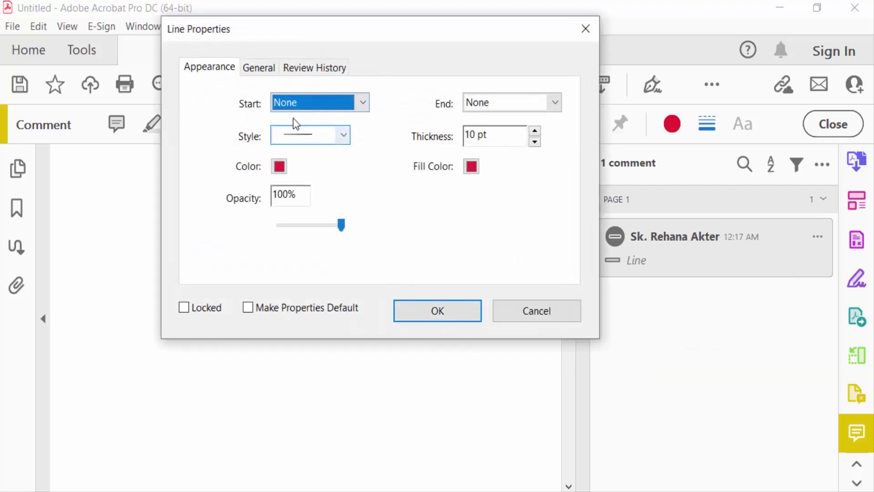
{"action": "left_click", "coordinate": [350, 99]}
{"action": "left_click", "coordinate": [347, 108]}
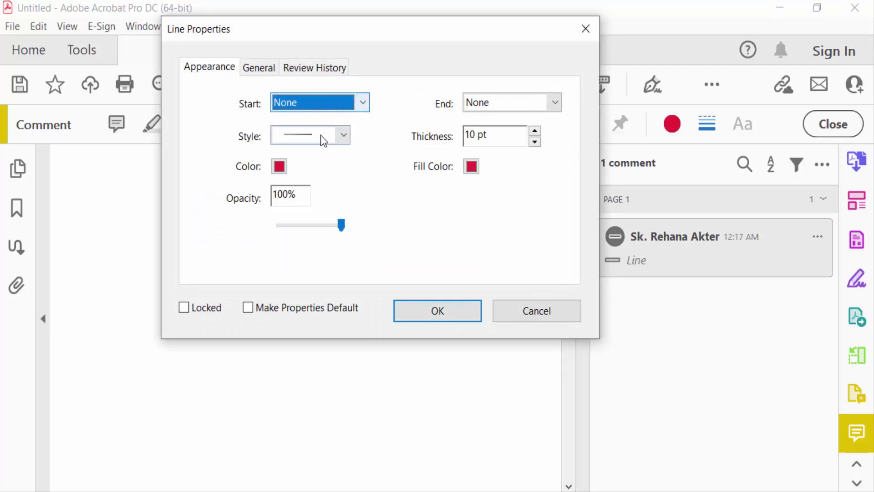
{"action": "left_click", "coordinate": [337, 109]}
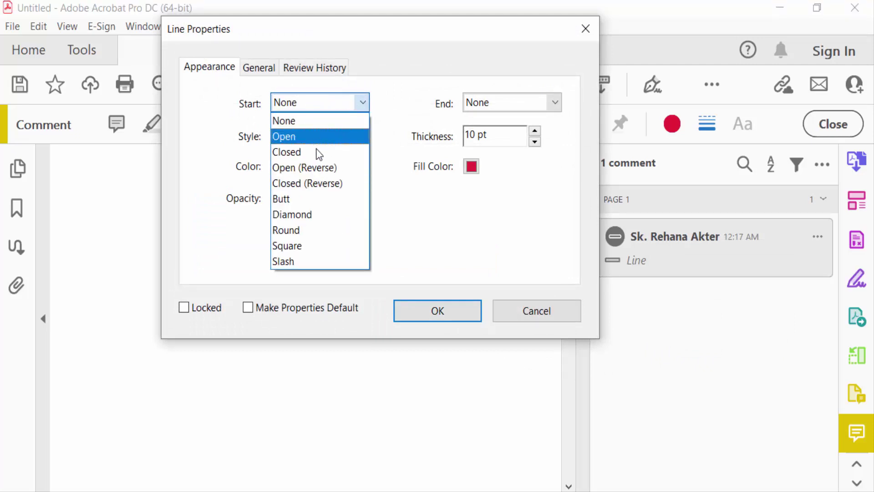
{"action": "left_click", "coordinate": [306, 215]}
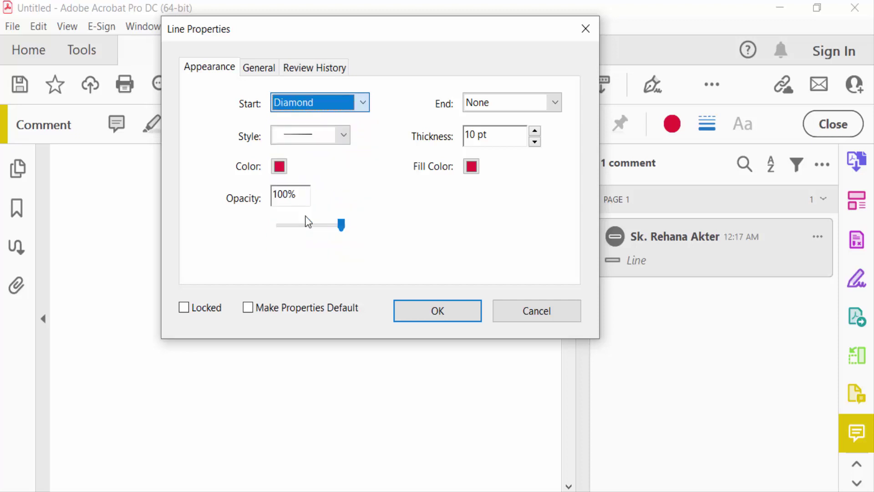
{"action": "left_click", "coordinate": [307, 140]}
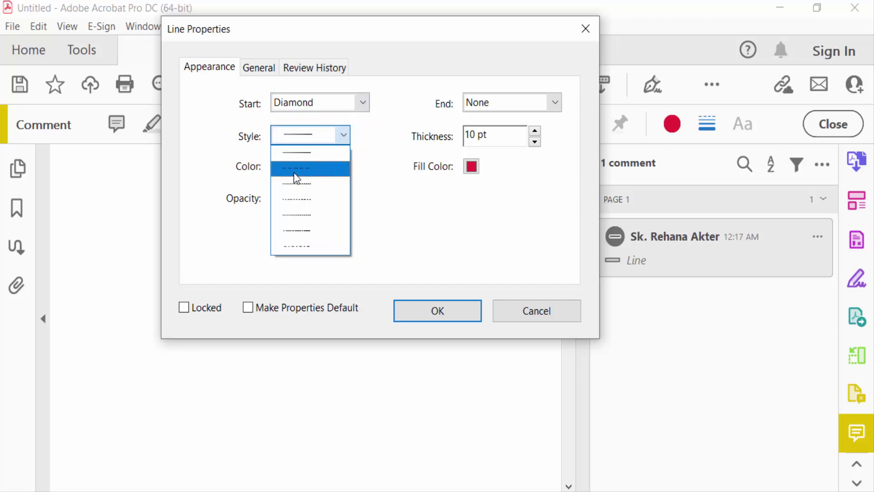
{"action": "left_click", "coordinate": [294, 171]}
{"action": "left_click", "coordinate": [333, 142]}
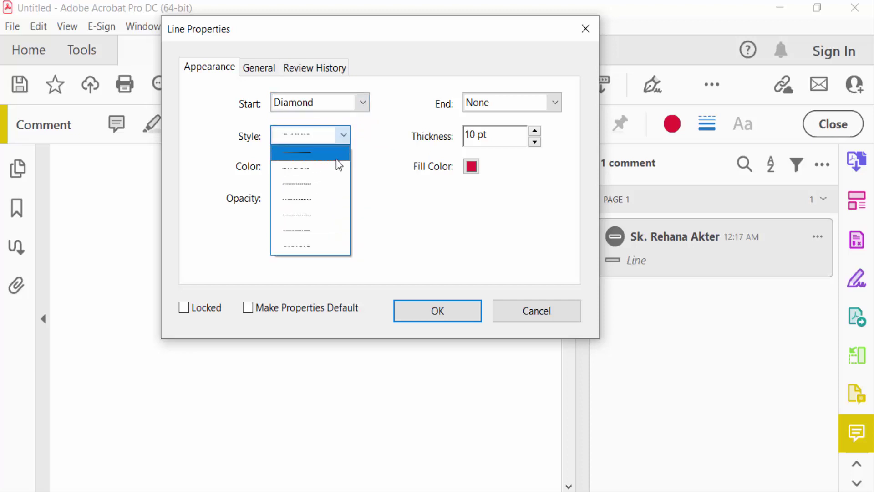
{"action": "left_click", "coordinate": [308, 208]}
{"action": "left_click", "coordinate": [321, 136]}
{"action": "left_click", "coordinate": [309, 178]}
- Set red fill colour, a diamond end and 5 pt thickness, then apply the properties
{"action": "key", "text": "Tab"}
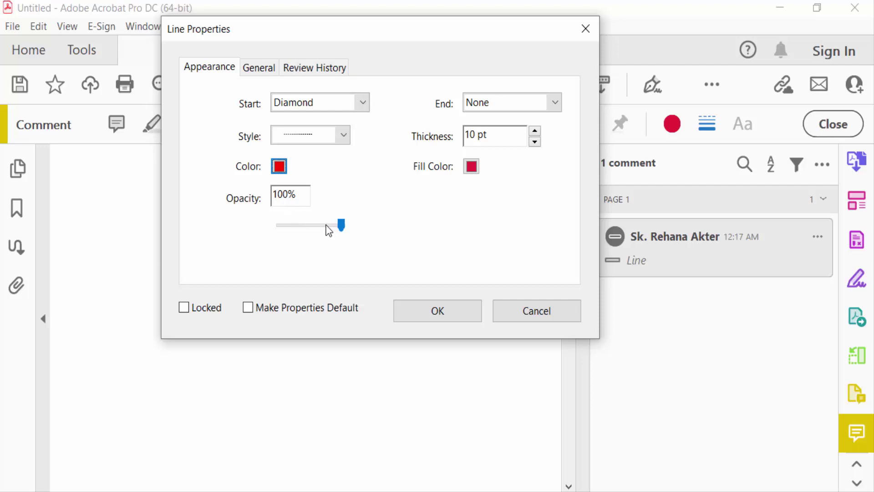
{"action": "left_click", "coordinate": [471, 167]}
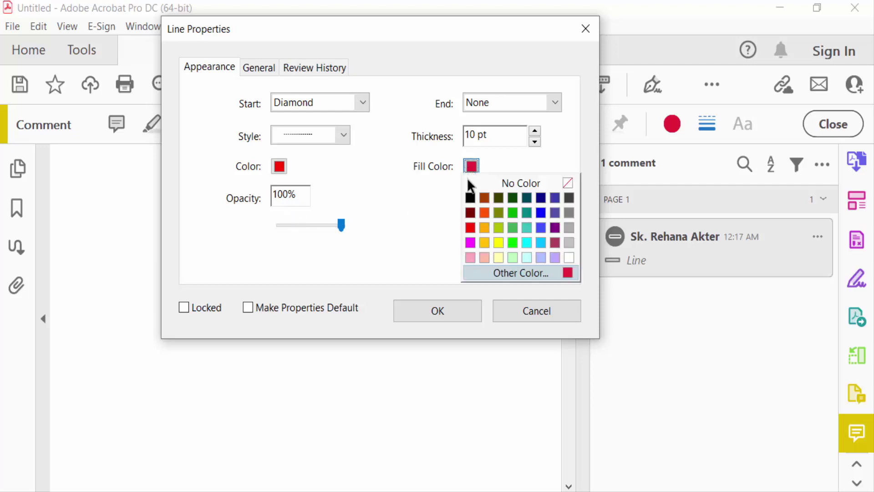
{"action": "left_click", "coordinate": [471, 228]}
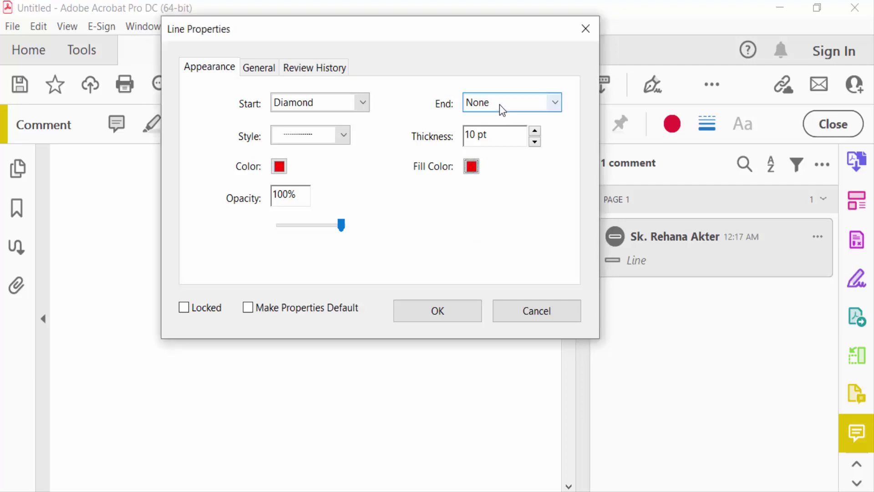
{"action": "left_click", "coordinate": [498, 105]}
{"action": "left_click", "coordinate": [487, 214]}
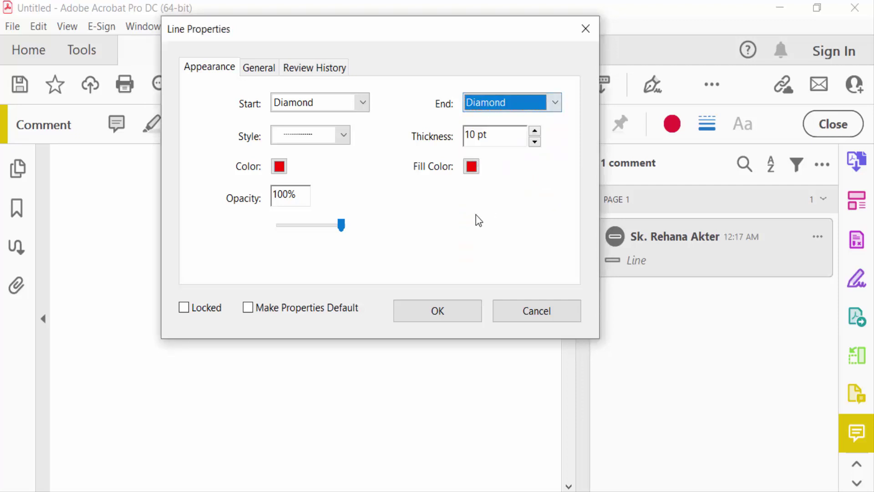
{"action": "left_click", "coordinate": [482, 139]}
{"action": "left_click_drag", "start_coordinate": [493, 138], "coordinate": [456, 135]}
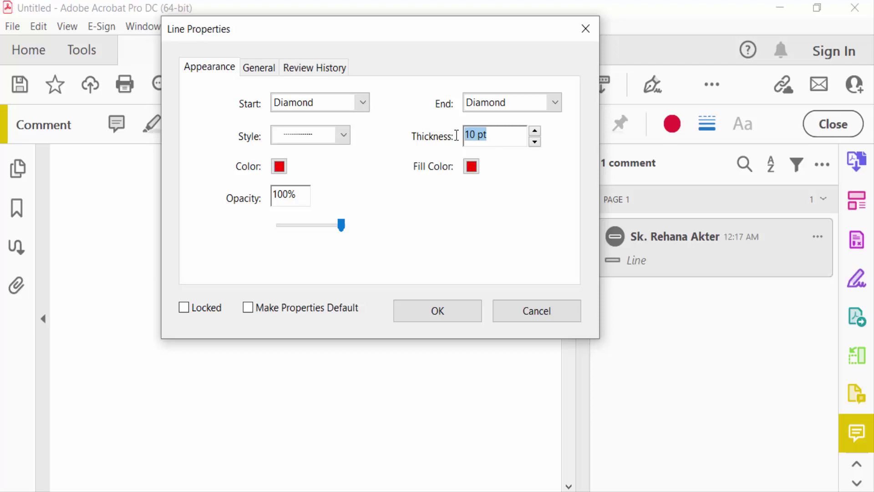
{"action": "type", "text": "5"}
{"action": "left_click", "coordinate": [463, 319]}
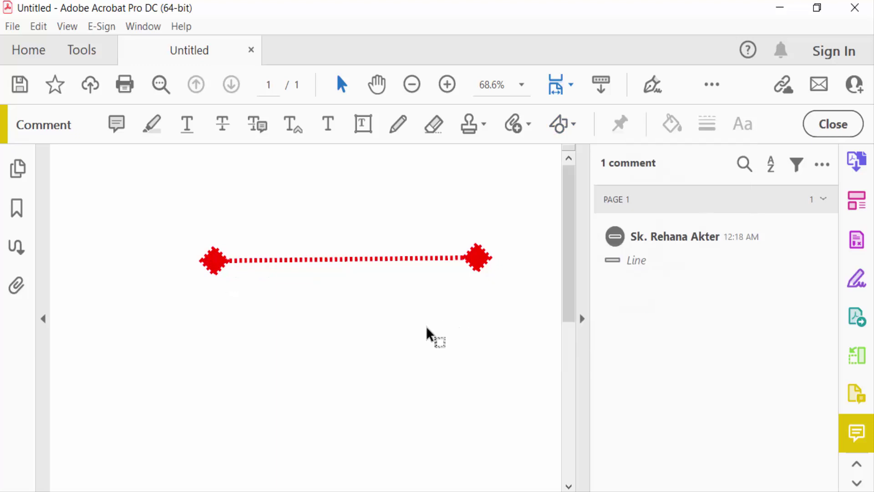
- Draw a second thick line below the dotted one and bring up its properties
{"action": "left_click", "coordinate": [572, 125]}
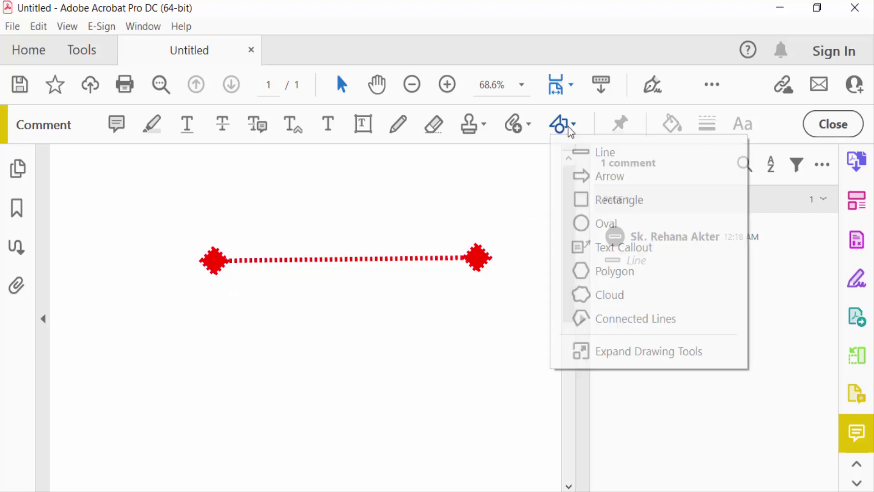
{"action": "left_click", "coordinate": [579, 152]}
{"action": "left_click_drag", "start_coordinate": [250, 325], "coordinate": [489, 320]}
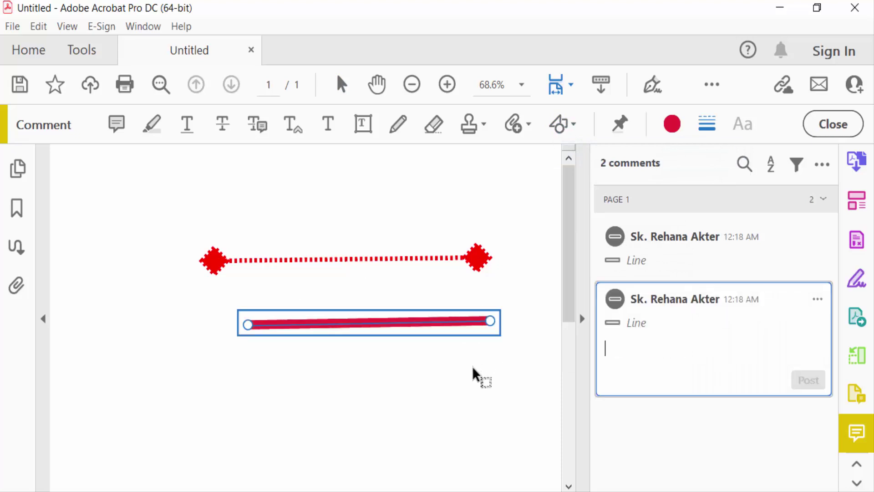
{"action": "right_click", "coordinate": [686, 309]}
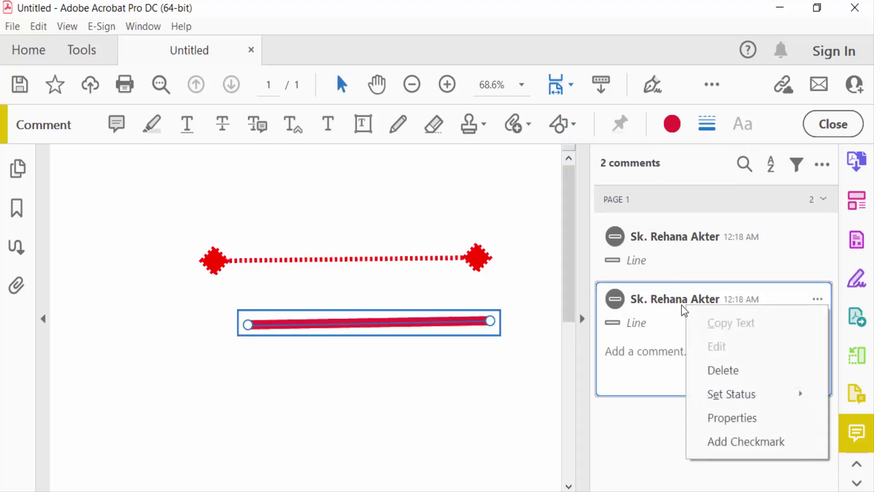
{"action": "left_click", "coordinate": [712, 424]}
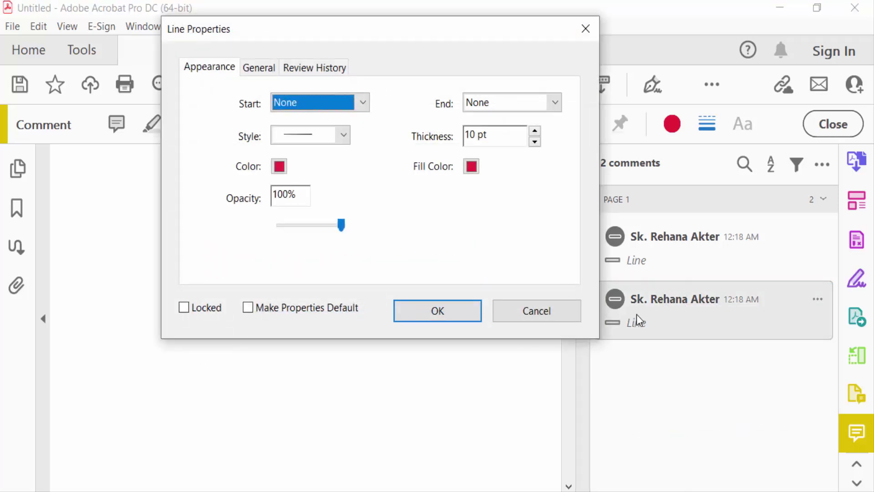
{"action": "left_click_drag", "start_coordinate": [362, 45], "coordinate": [587, 76]}
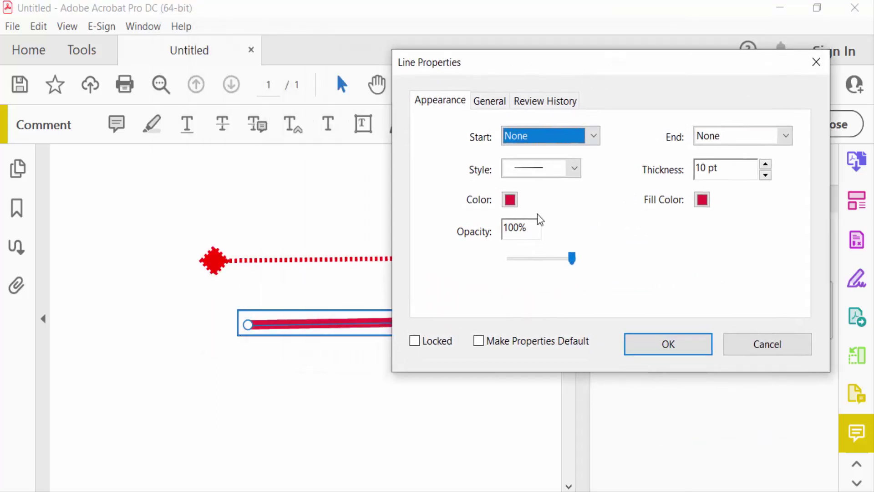
- Set the second line's colour and fill colour to red and apply
{"action": "left_click", "coordinate": [510, 200]}
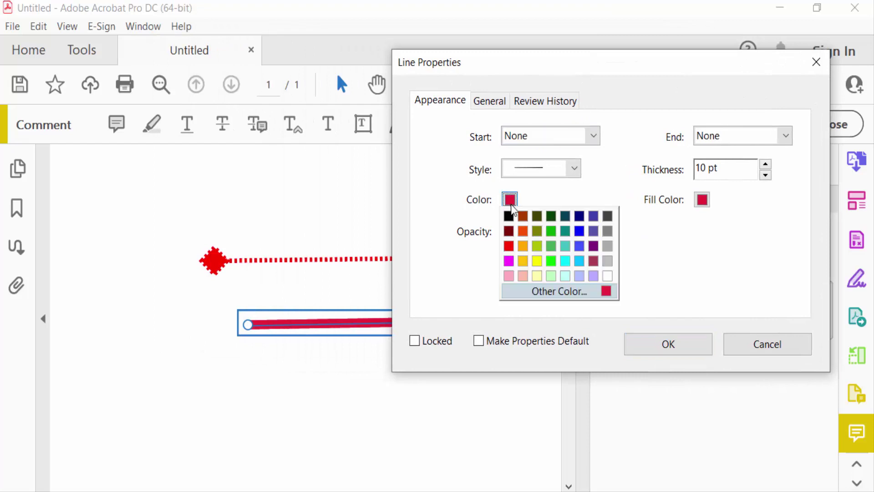
{"action": "left_click", "coordinate": [510, 246]}
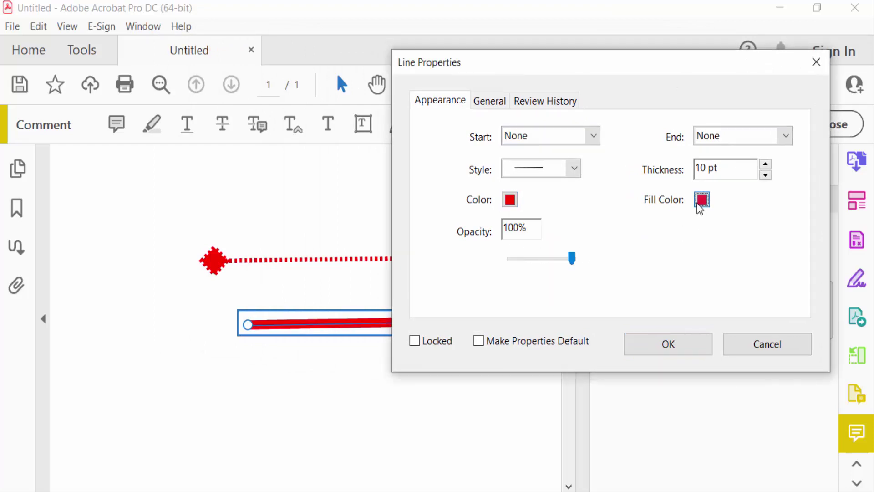
{"action": "left_click", "coordinate": [703, 200]}
{"action": "left_click", "coordinate": [701, 261]}
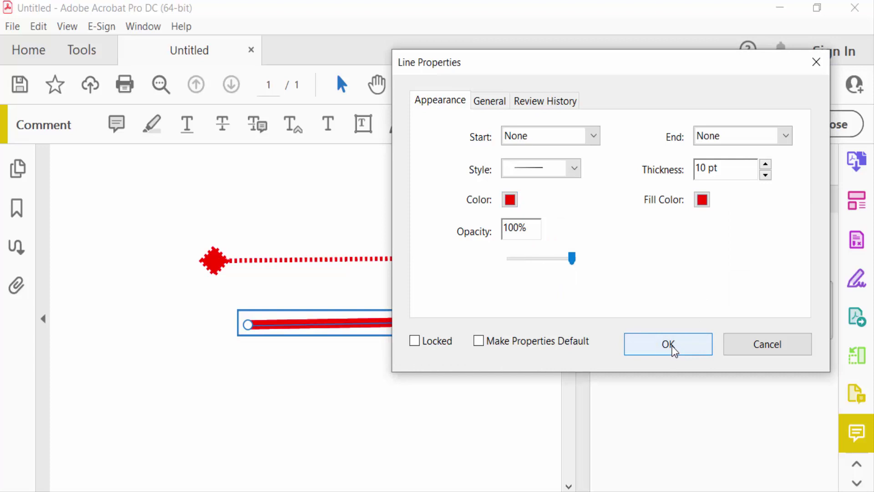
{"action": "left_click", "coordinate": [675, 350]}
- Draw a third line below the thick one and bring up its properties
{"action": "left_click", "coordinate": [429, 416]}
{"action": "left_click", "coordinate": [572, 125]}
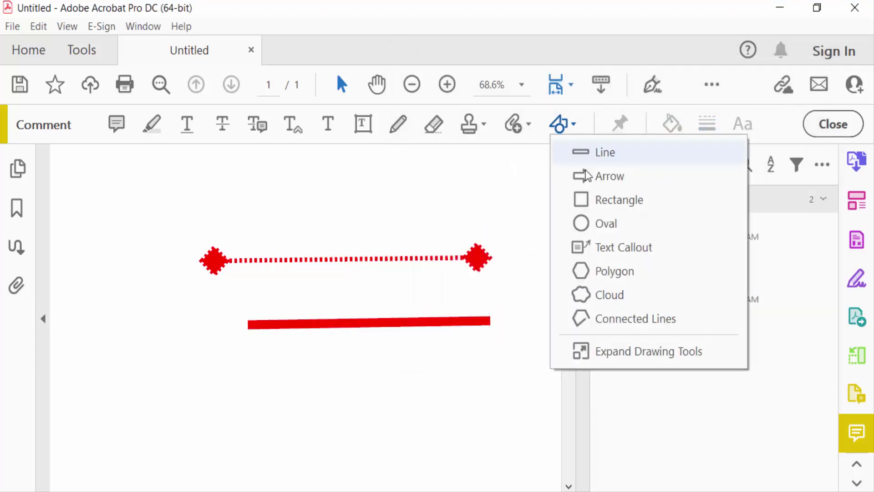
{"action": "left_click", "coordinate": [604, 151]}
{"action": "left_click_drag", "start_coordinate": [269, 389], "coordinate": [504, 385]}
{"action": "right_click", "coordinate": [635, 371]}
{"action": "left_click", "coordinate": [669, 316]}
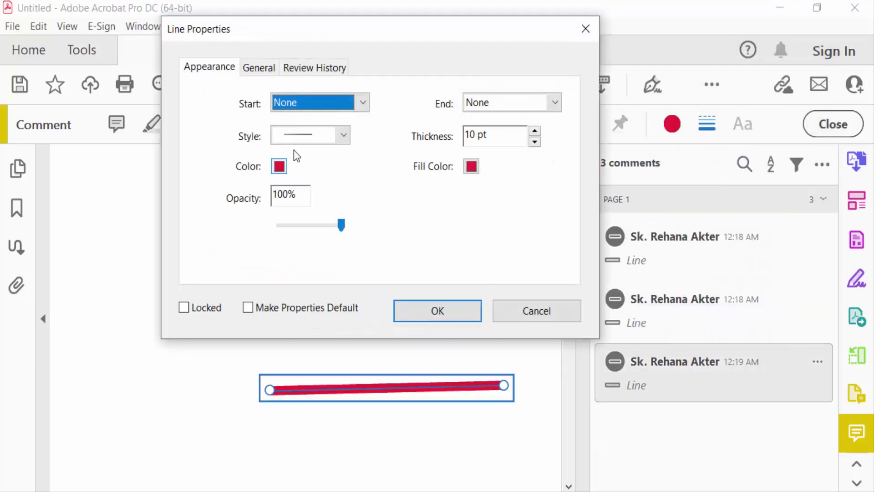
- Make the third line dashed, red, at 60% opacity, apply, then hide the comments list
{"action": "left_click", "coordinate": [311, 134]}
{"action": "left_click", "coordinate": [311, 227]}
{"action": "left_click", "coordinate": [471, 166]}
{"action": "left_click", "coordinate": [279, 166]}
{"action": "left_click", "coordinate": [279, 207]}
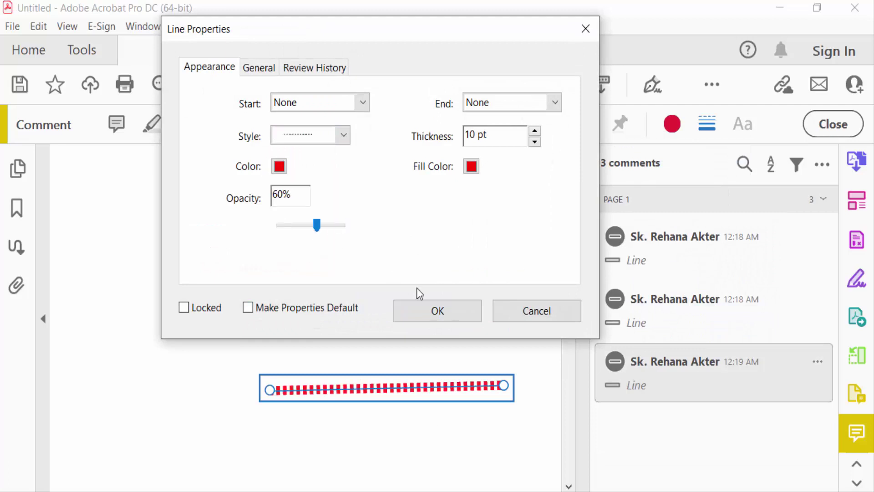
{"action": "left_click", "coordinate": [440, 315]}
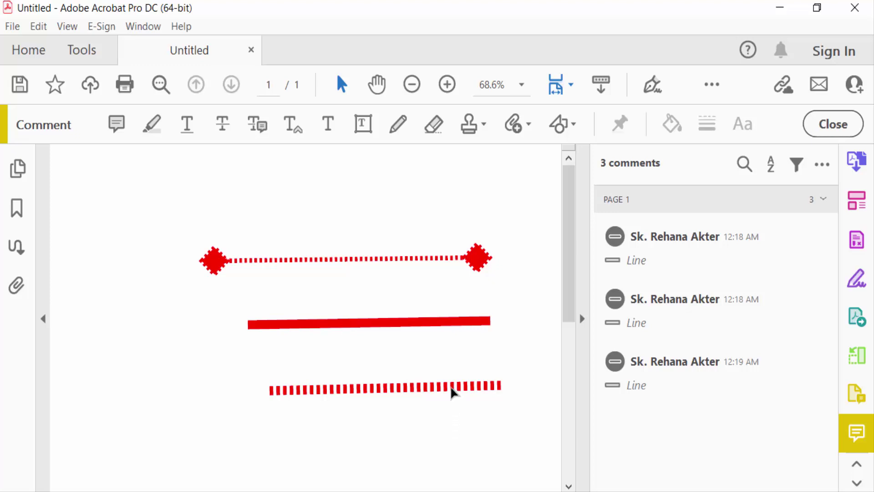
{"action": "left_click", "coordinate": [581, 319]}
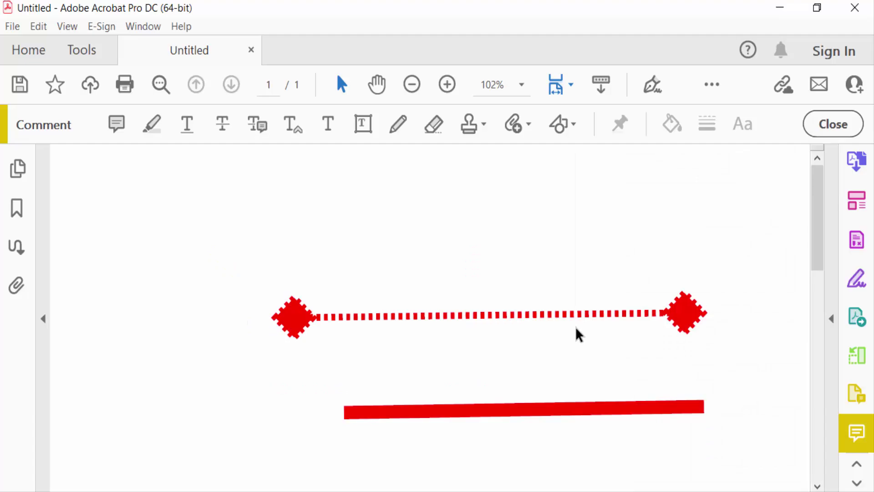